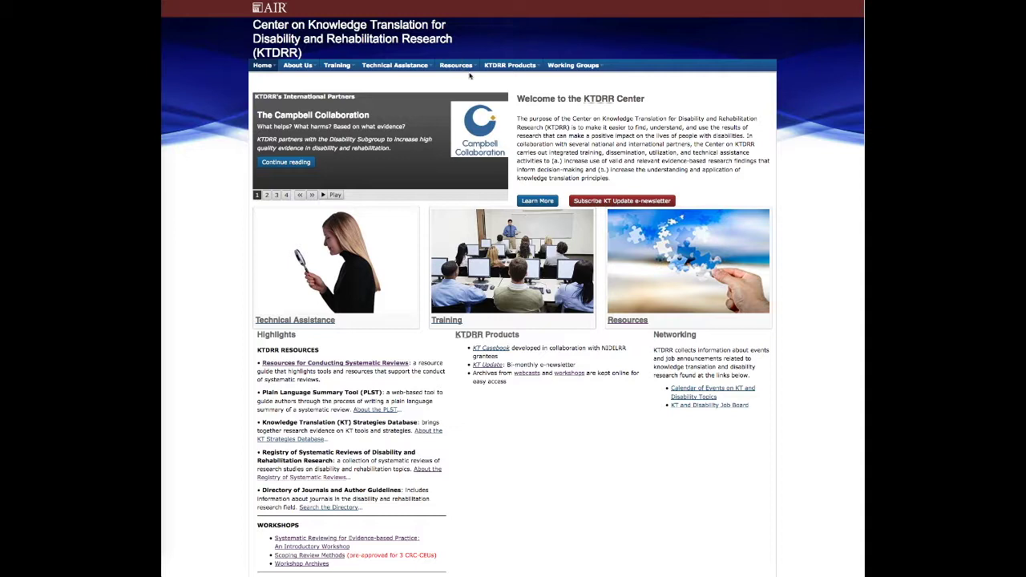
Open the KT Strategies Database from the site's resources and view its Strength of Evidence scale
{"action": "mouse_move", "coordinate": [462, 69]}
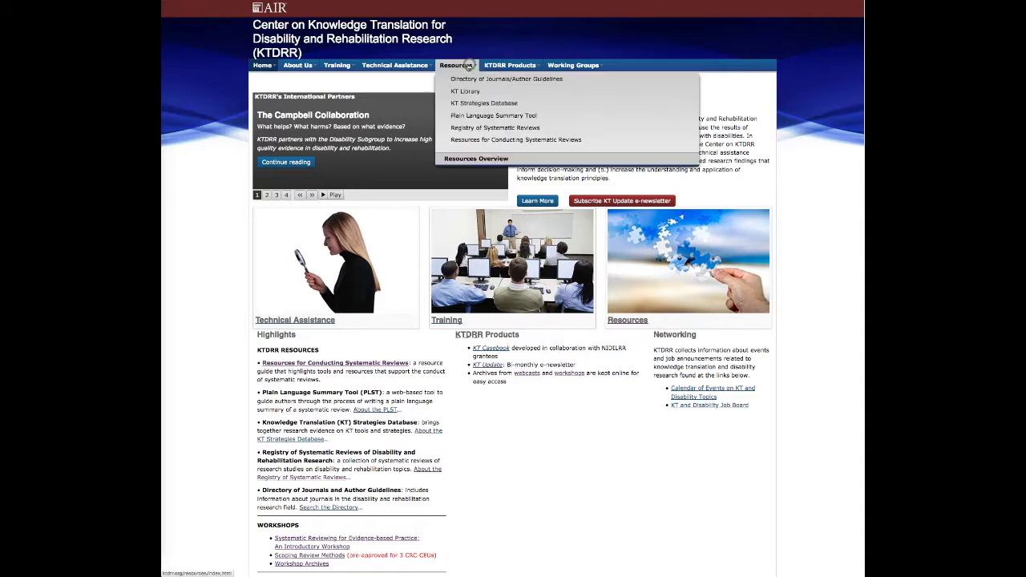
{"action": "left_click", "coordinate": [469, 105]}
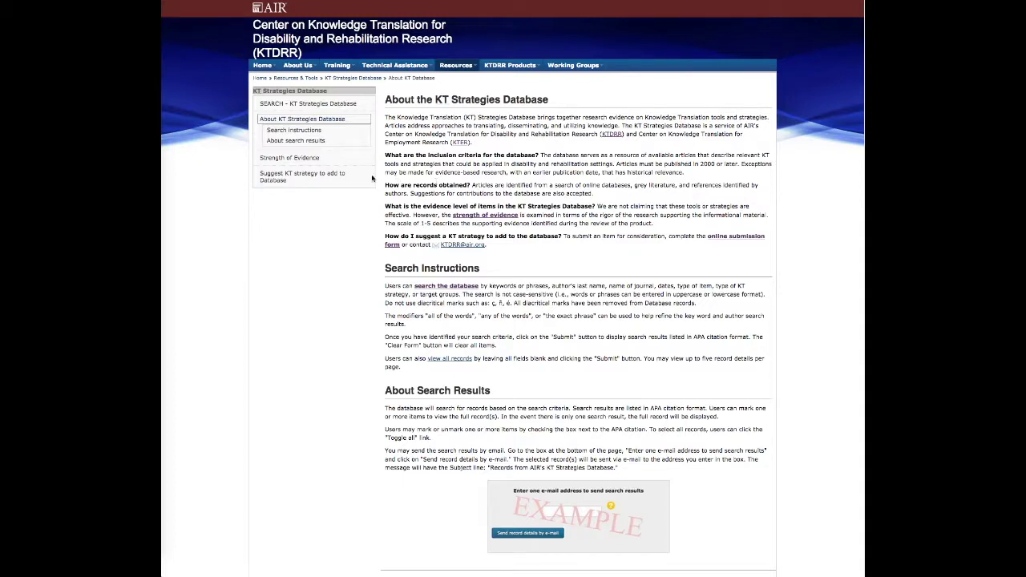
{"action": "left_click", "coordinate": [303, 158]}
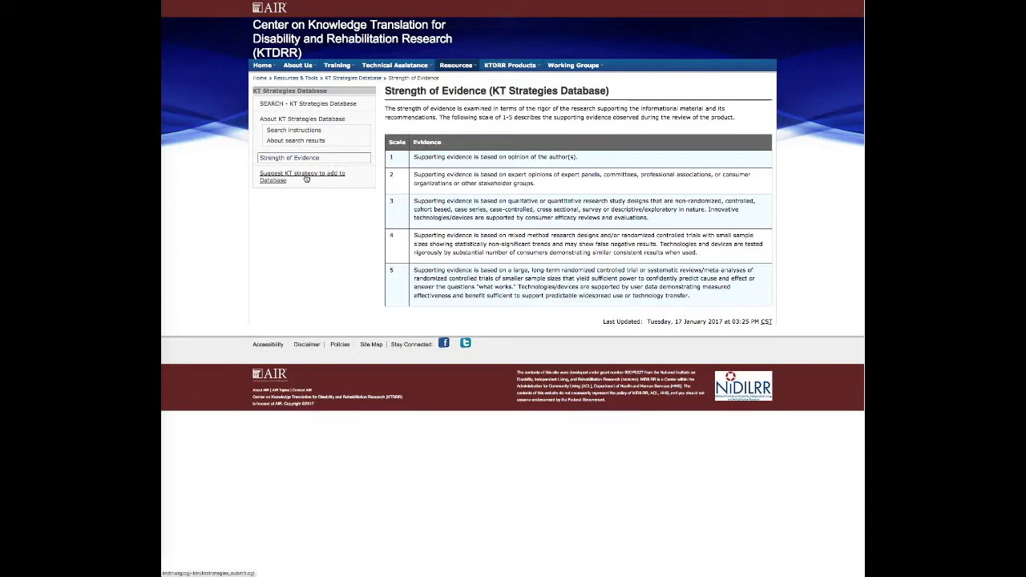
Open the form for suggesting a KT strategy and review its fields through to the submission section
{"action": "left_click", "coordinate": [307, 179]}
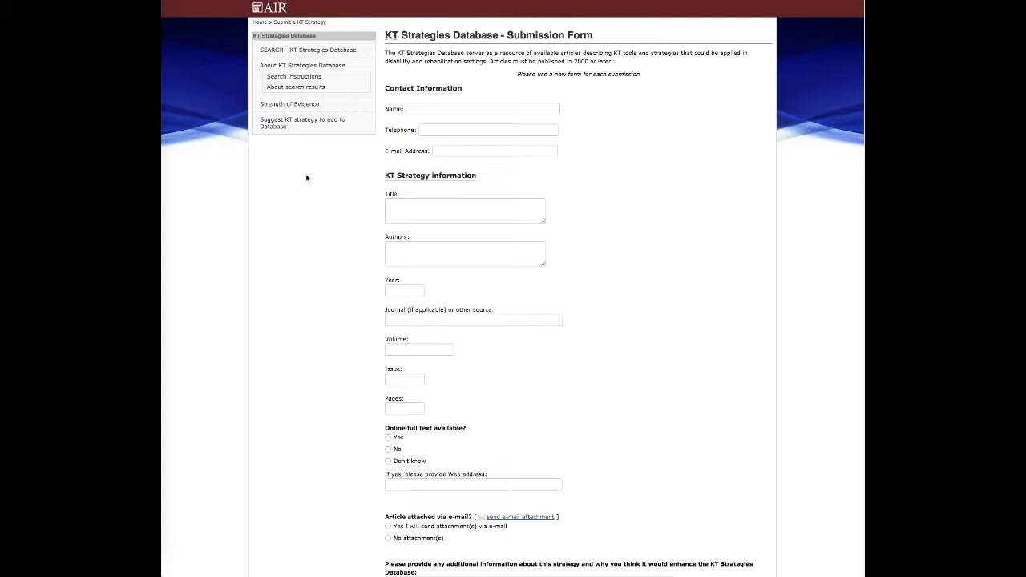
{"action": "scroll", "coordinate": [428, 229], "scroll_direction": "down", "scroll_amount": 5}
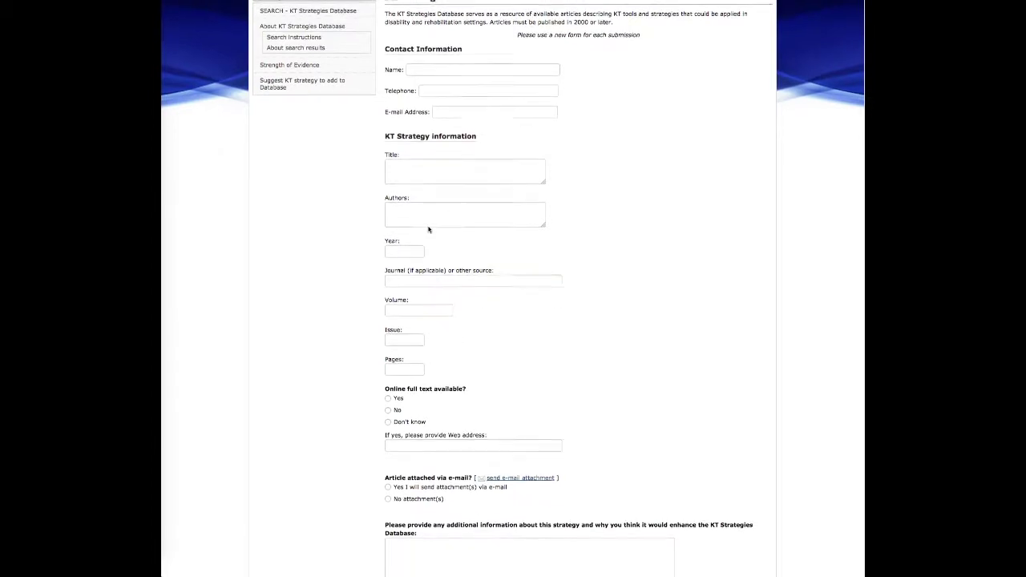
{"action": "scroll", "coordinate": [428, 229], "scroll_direction": "down", "scroll_amount": 1}
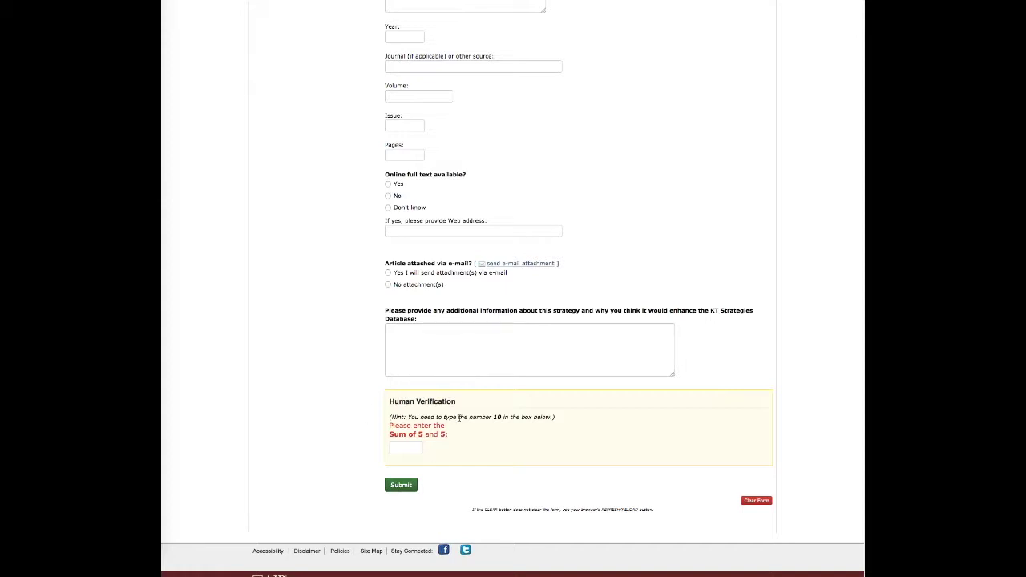
{"action": "left_click", "coordinate": [403, 485]}
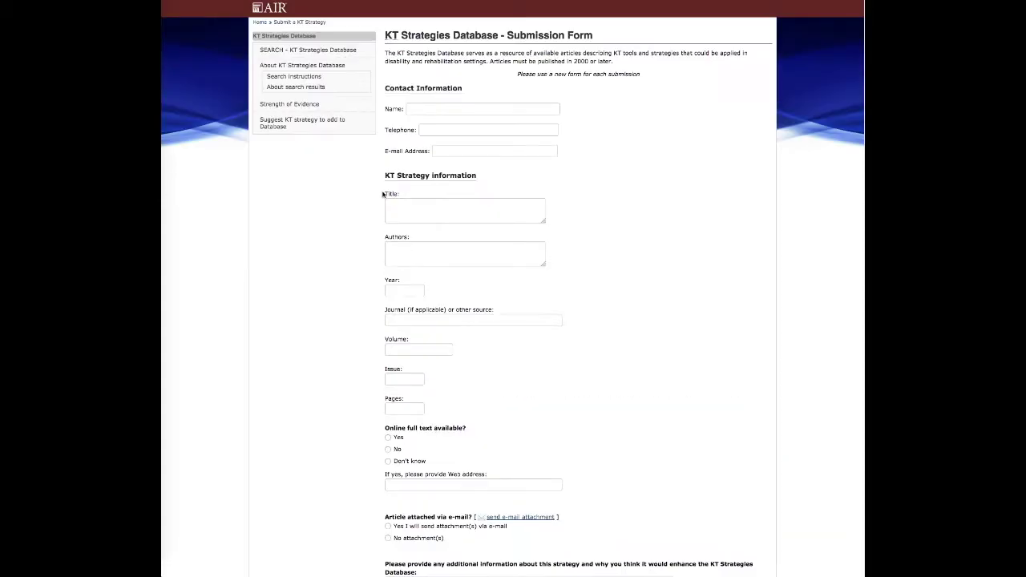
Search the KT Strategies Database for records containing all of the words "Social Media"
{"action": "left_click", "coordinate": [292, 50]}
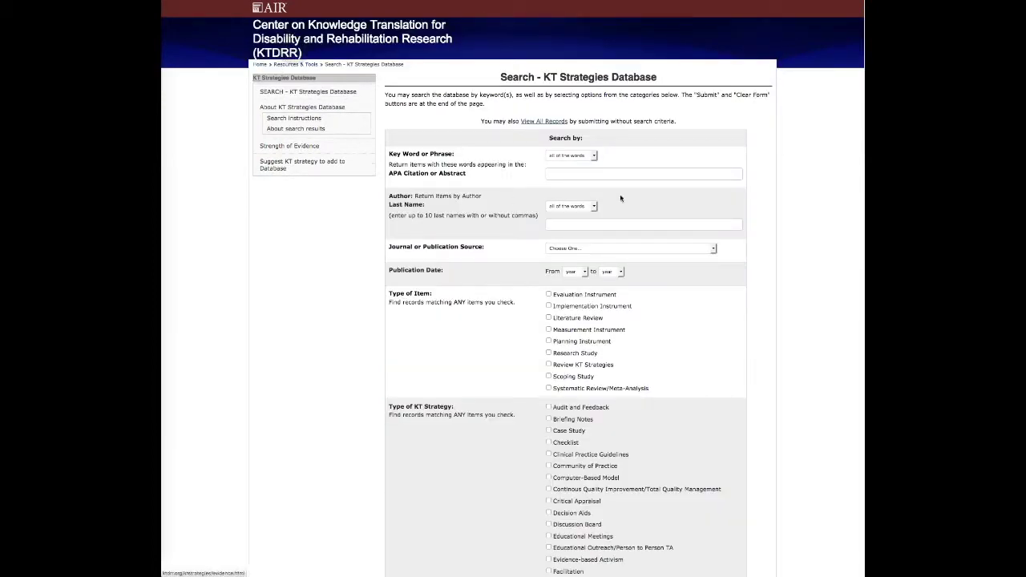
{"action": "scroll", "coordinate": [629, 189], "scroll_direction": "down", "scroll_amount": 1}
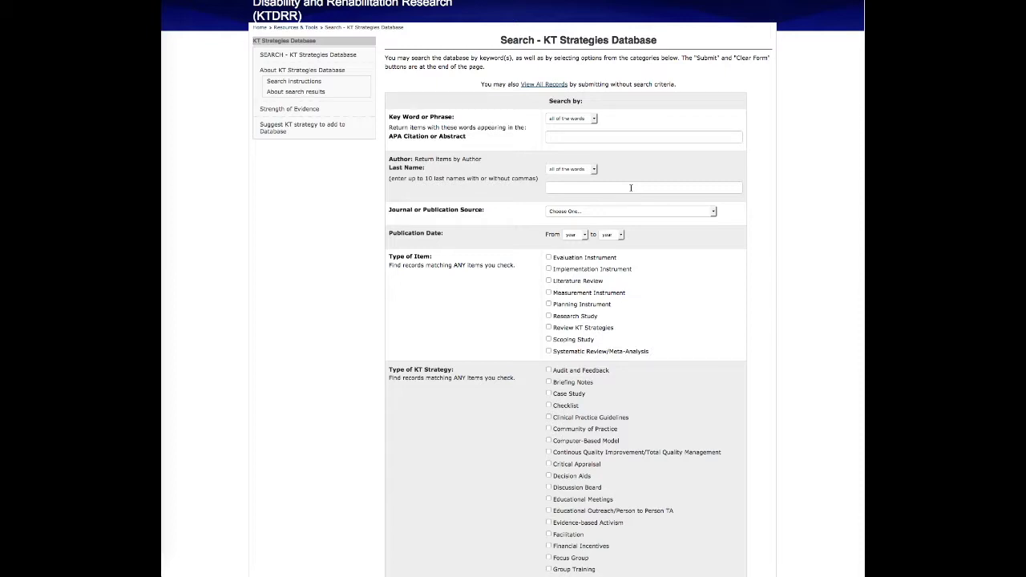
{"action": "left_click", "coordinate": [589, 118]}
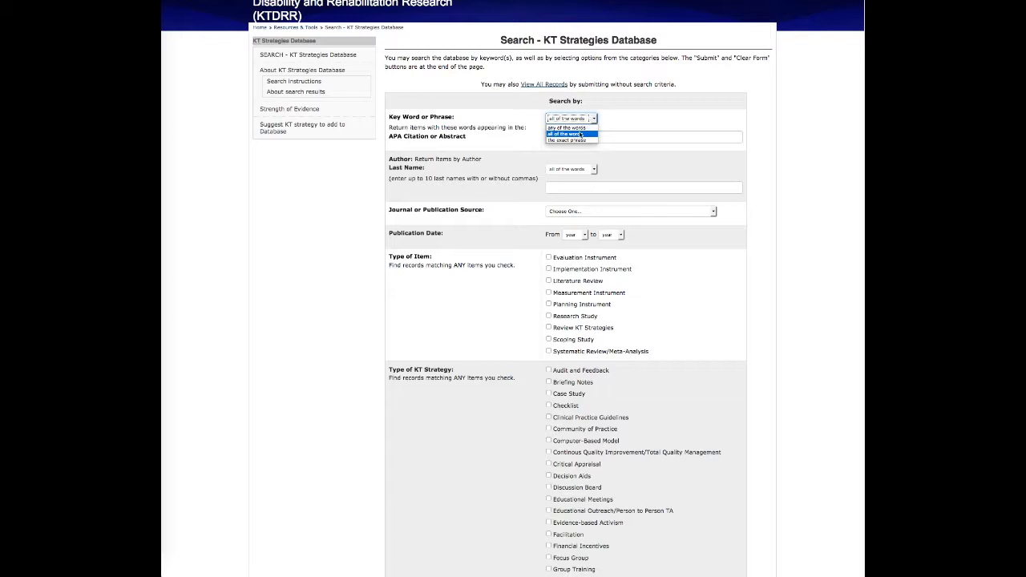
{"action": "left_click", "coordinate": [622, 136]}
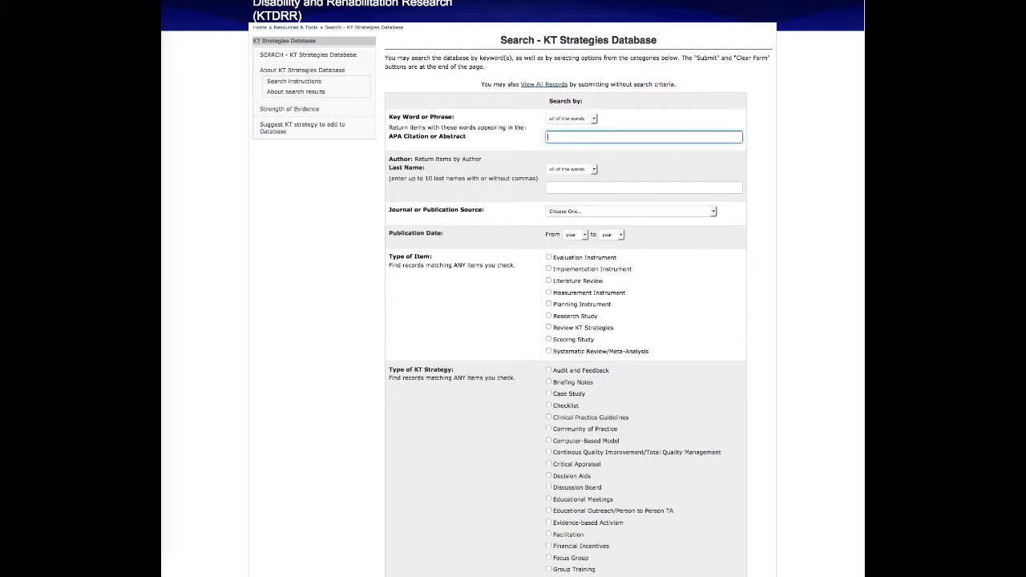
{"action": "type", "text": "Social M"}
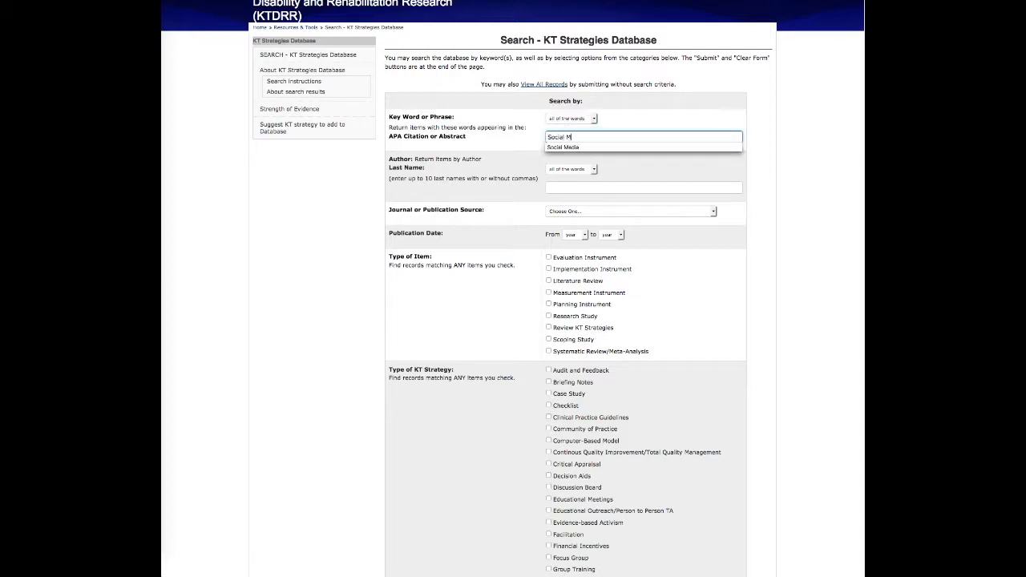
{"action": "type", "text": "edia"}
{"action": "key", "text": "Return"}
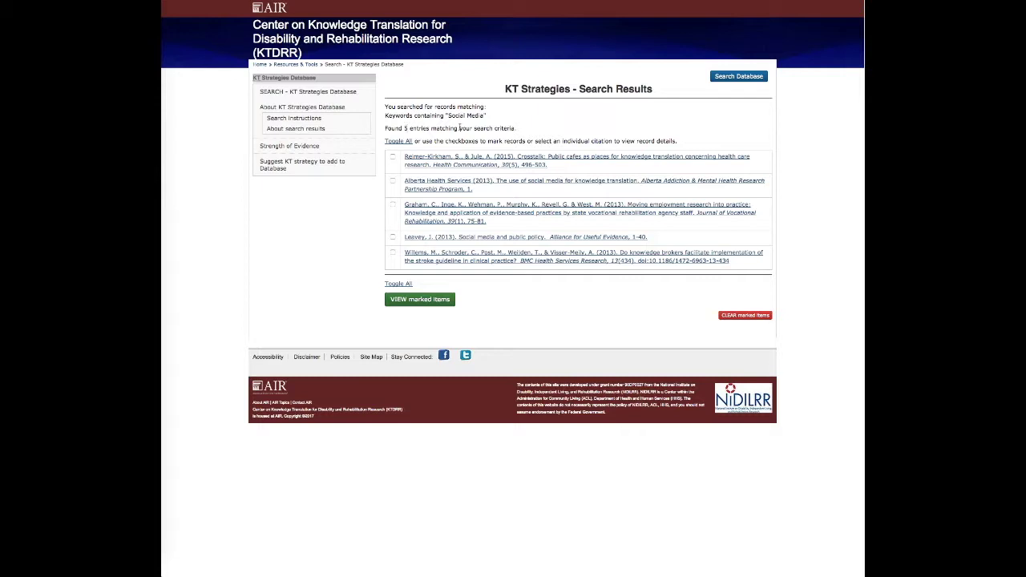
Mark all of the search results and view their full record details
{"action": "left_click", "coordinate": [400, 284]}
{"action": "left_click", "coordinate": [423, 299]}
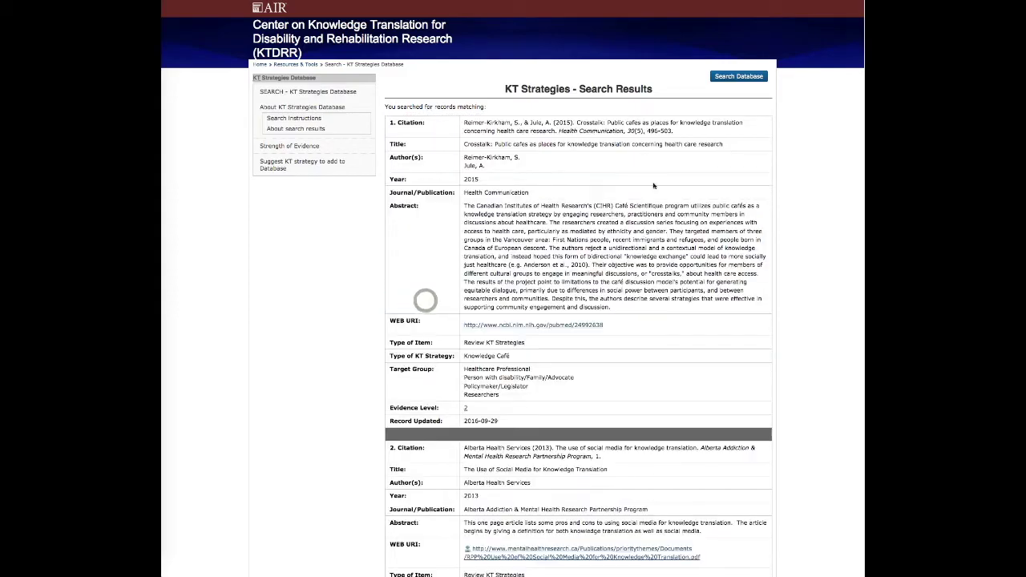
{"action": "scroll", "coordinate": [532, 242], "scroll_direction": "down", "scroll_amount": 5}
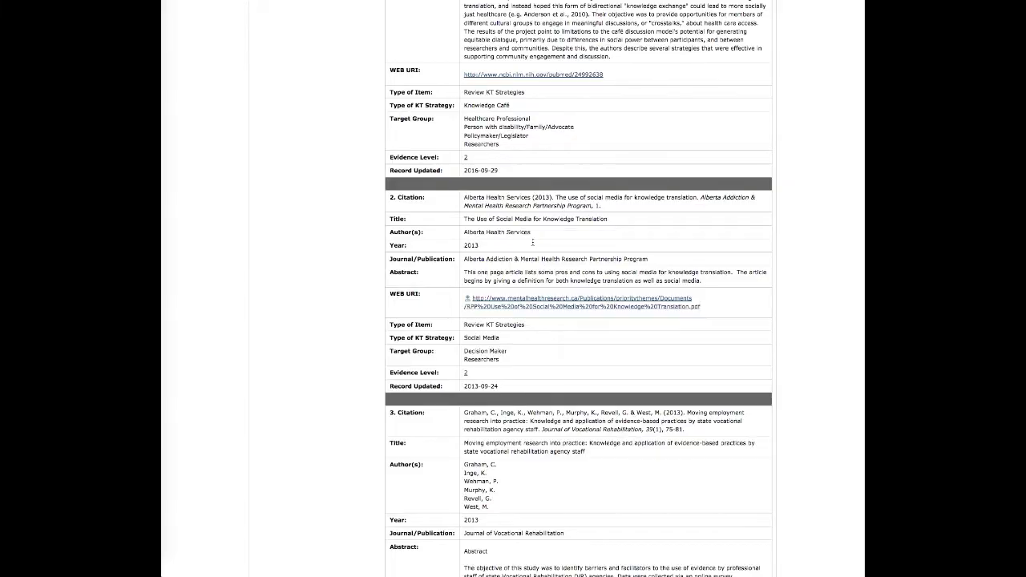
{"action": "scroll", "coordinate": [532, 241], "scroll_direction": "up", "scroll_amount": 5}
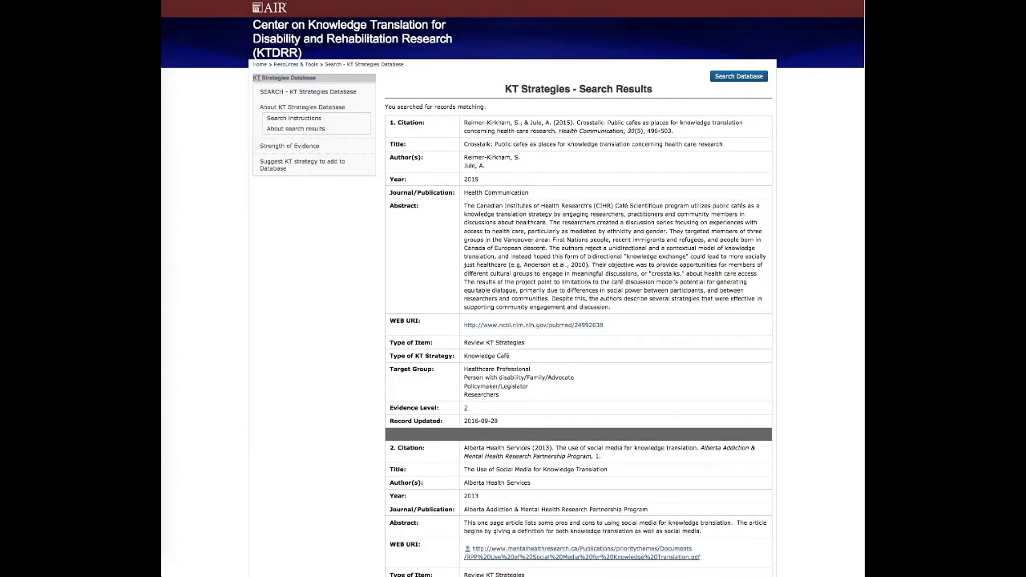
Return to the results, unmark the last two citations, and view the remaining marked records down to the e-mail section
{"action": "key", "text": "alt+Left"}
{"action": "left_click", "coordinate": [393, 253]}
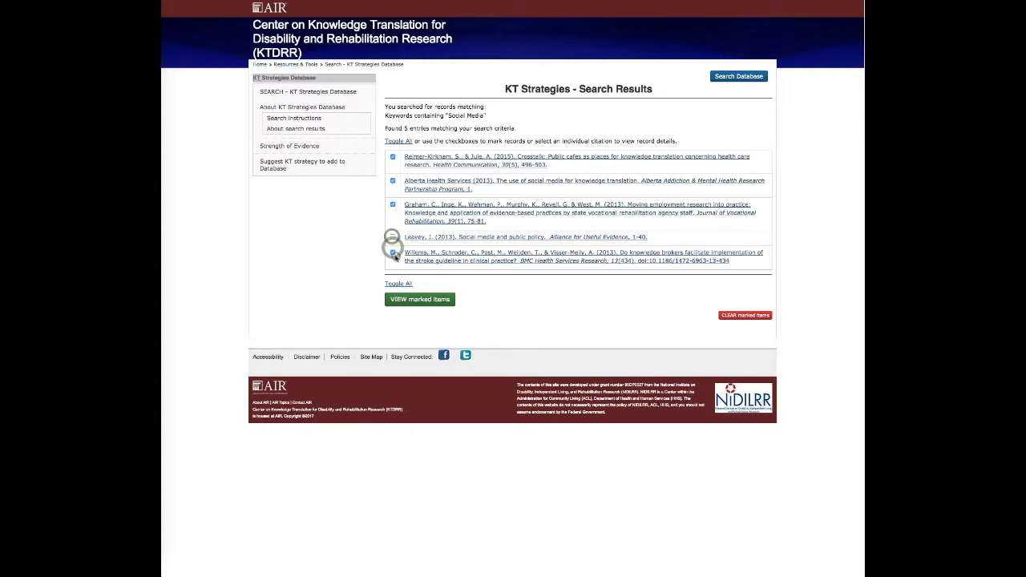
{"action": "left_click", "coordinate": [439, 299]}
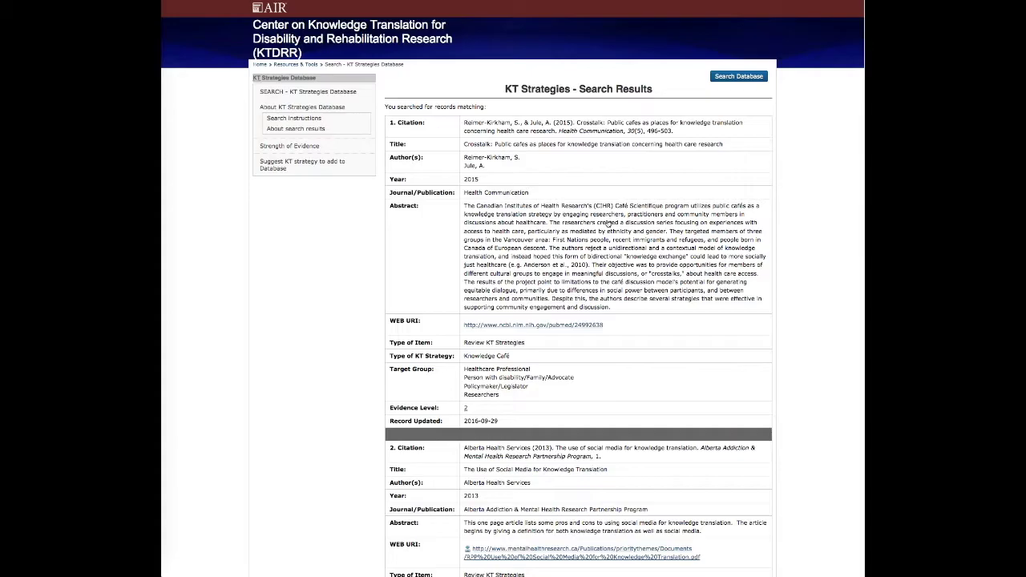
{"action": "scroll", "coordinate": [608, 222], "scroll_direction": "down", "scroll_amount": 2}
{"action": "scroll", "coordinate": [608, 223], "scroll_direction": "down", "scroll_amount": 15}
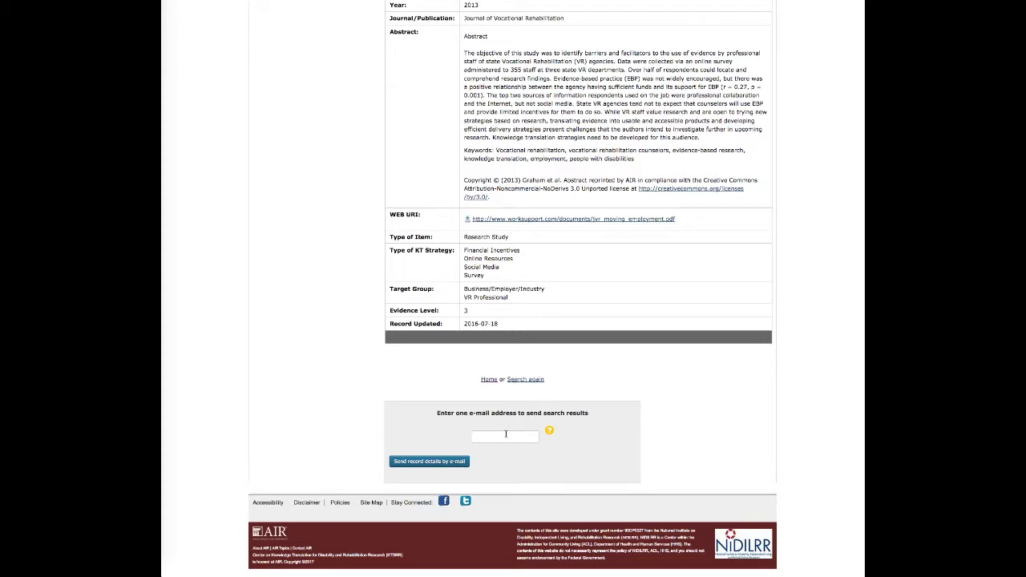
{"action": "scroll", "coordinate": [506, 439], "scroll_direction": "up", "scroll_amount": 15}
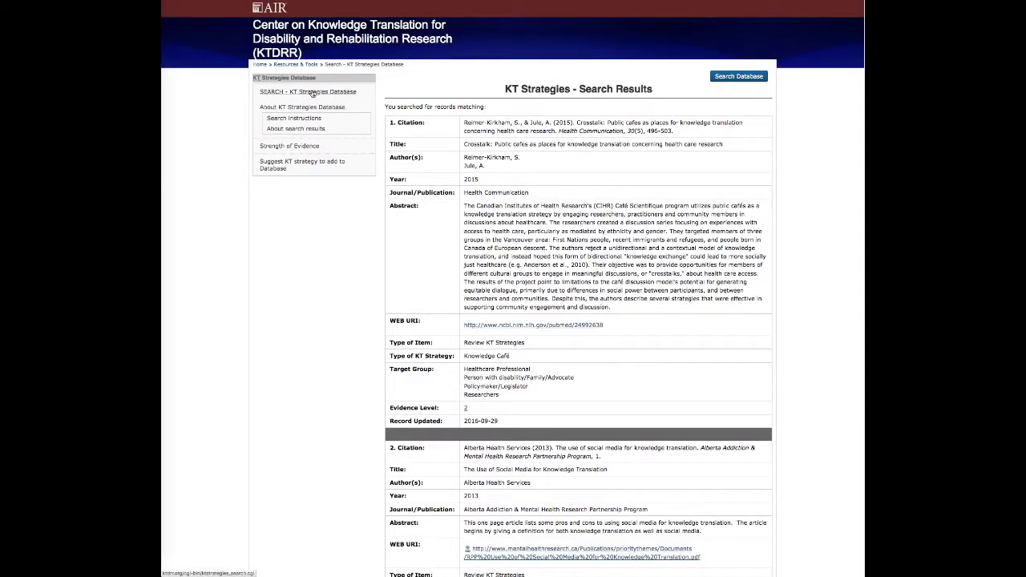
Start a new database search and find records whose journal or publication source is AIR
{"action": "left_click", "coordinate": [310, 92]}
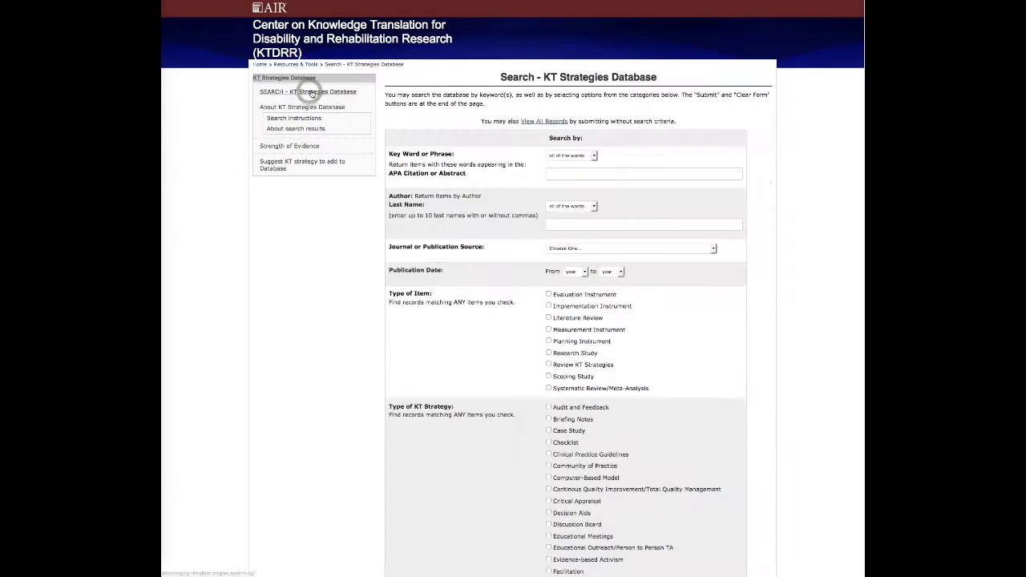
{"action": "scroll", "coordinate": [594, 323], "scroll_direction": "down", "scroll_amount": 1}
{"action": "scroll", "coordinate": [589, 309], "scroll_direction": "down", "scroll_amount": 2}
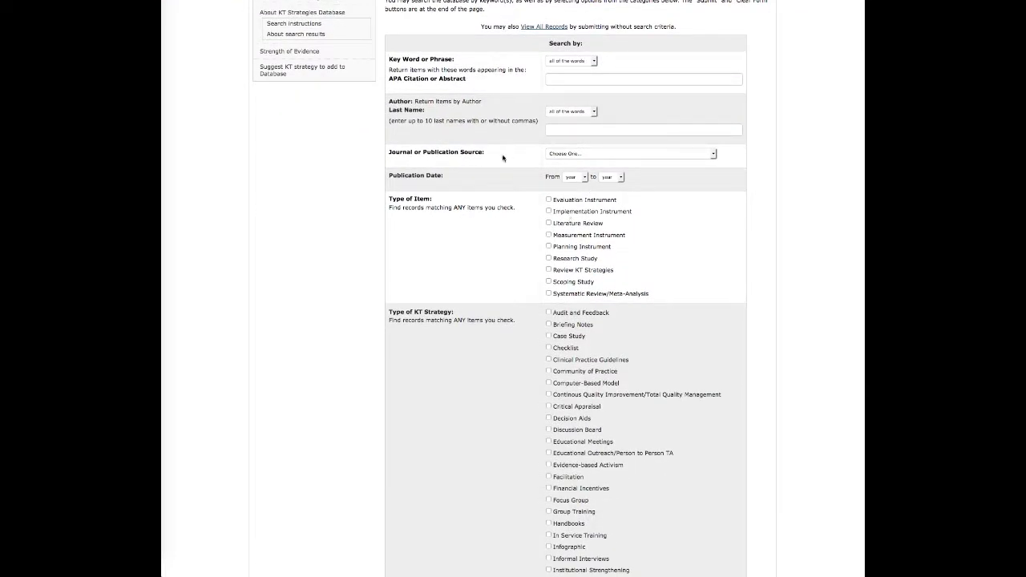
{"action": "left_click", "coordinate": [602, 154]}
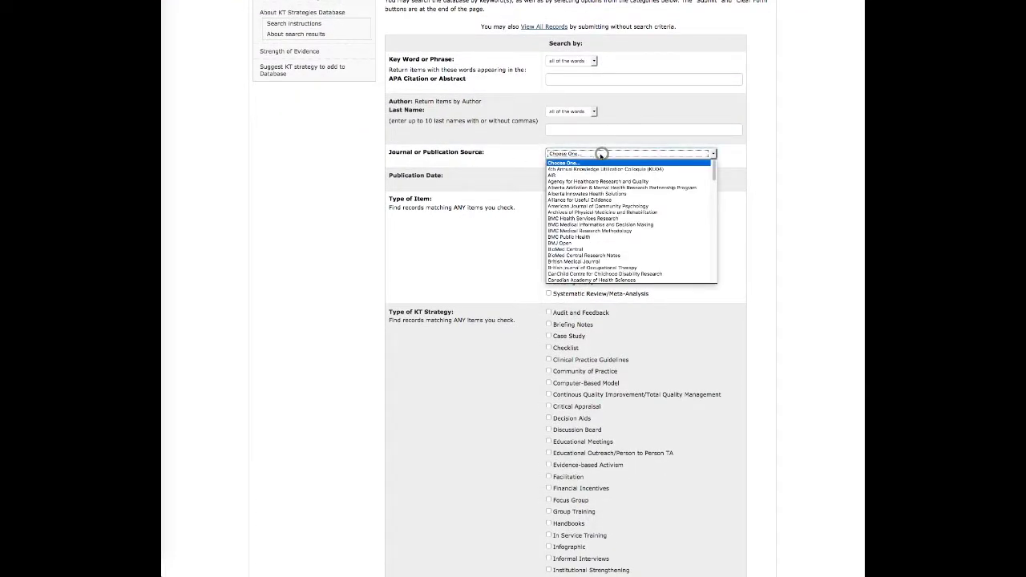
{"action": "left_click", "coordinate": [565, 174]}
{"action": "scroll", "coordinate": [553, 188], "scroll_direction": "down", "scroll_amount": 2}
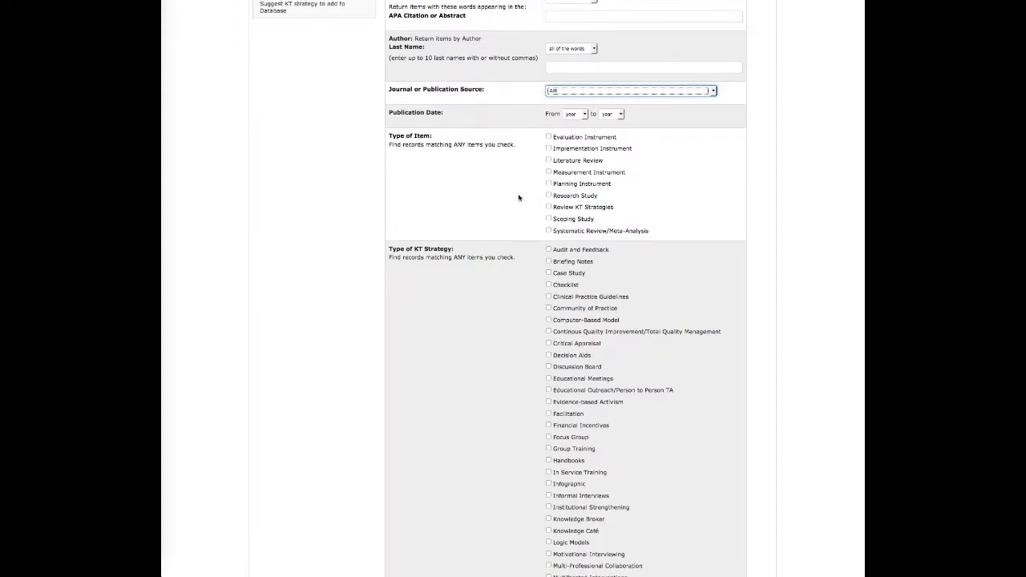
{"action": "scroll", "coordinate": [517, 194], "scroll_direction": "down", "scroll_amount": 1}
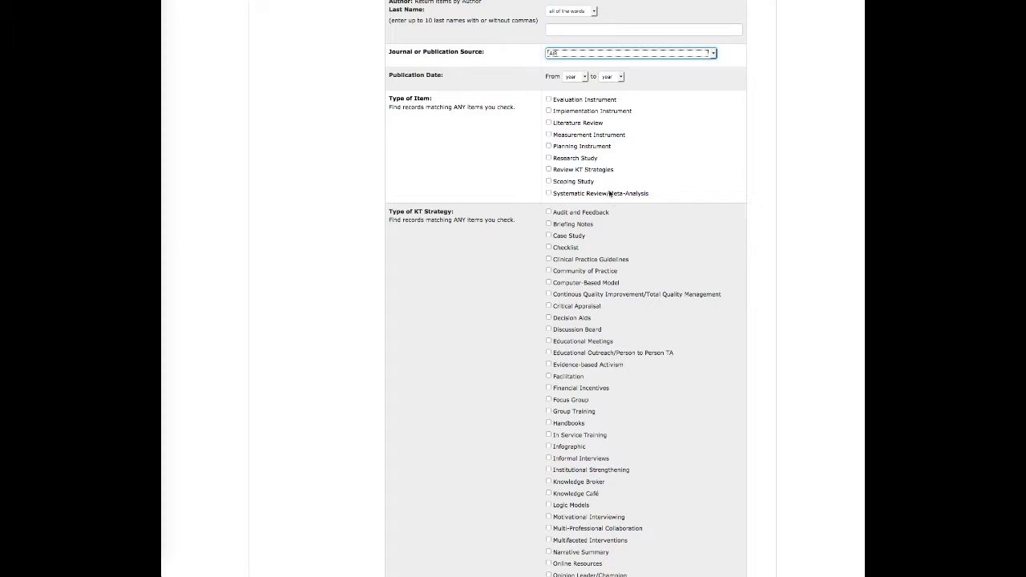
{"action": "scroll", "coordinate": [619, 191], "scroll_direction": "down", "scroll_amount": 15}
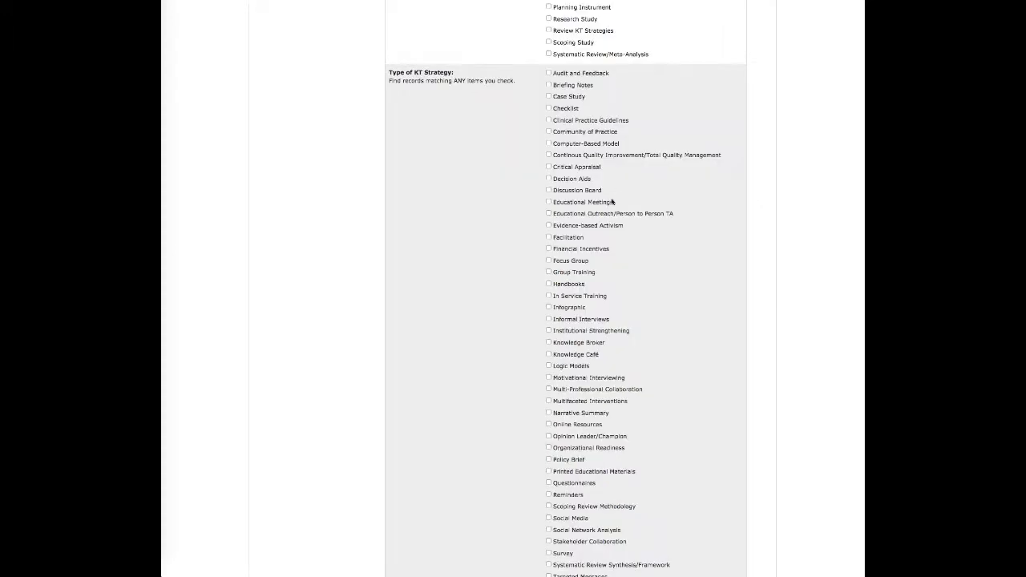
{"action": "left_click", "coordinate": [408, 387]}
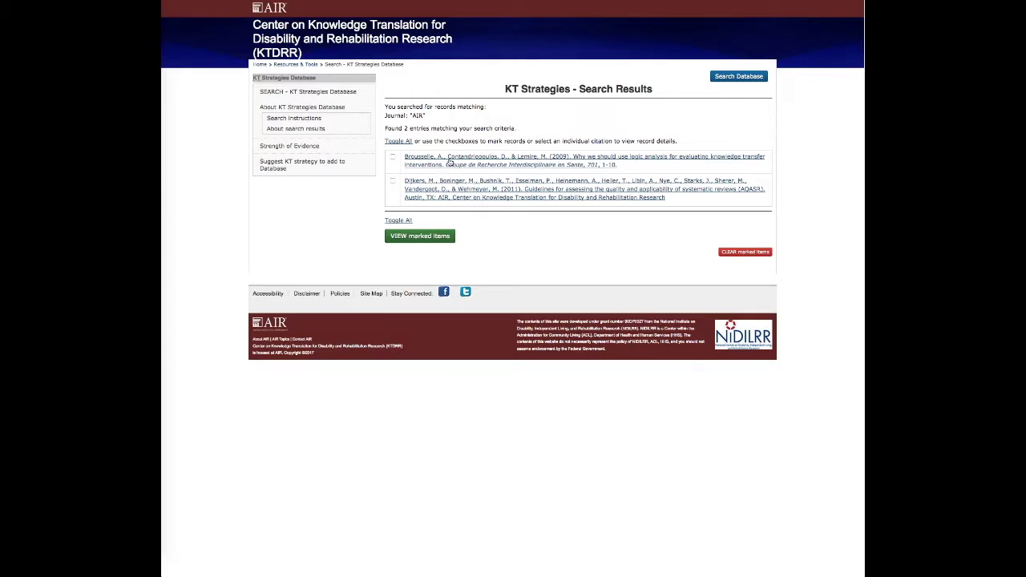
Go back to the search form and clear its criteria
{"action": "left_click", "coordinate": [790, 140]}
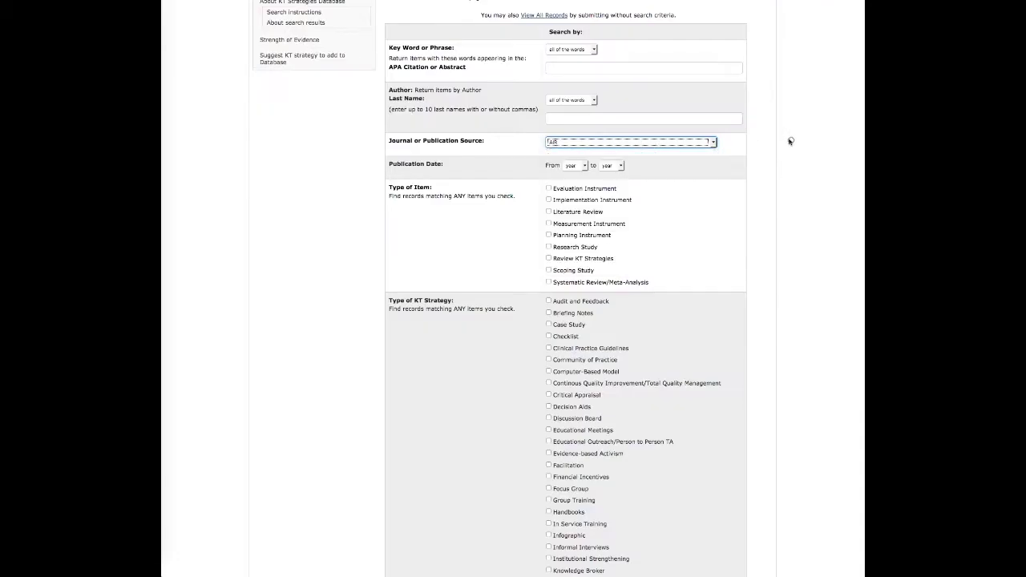
{"action": "scroll", "coordinate": [791, 140], "scroll_direction": "down", "scroll_amount": 10}
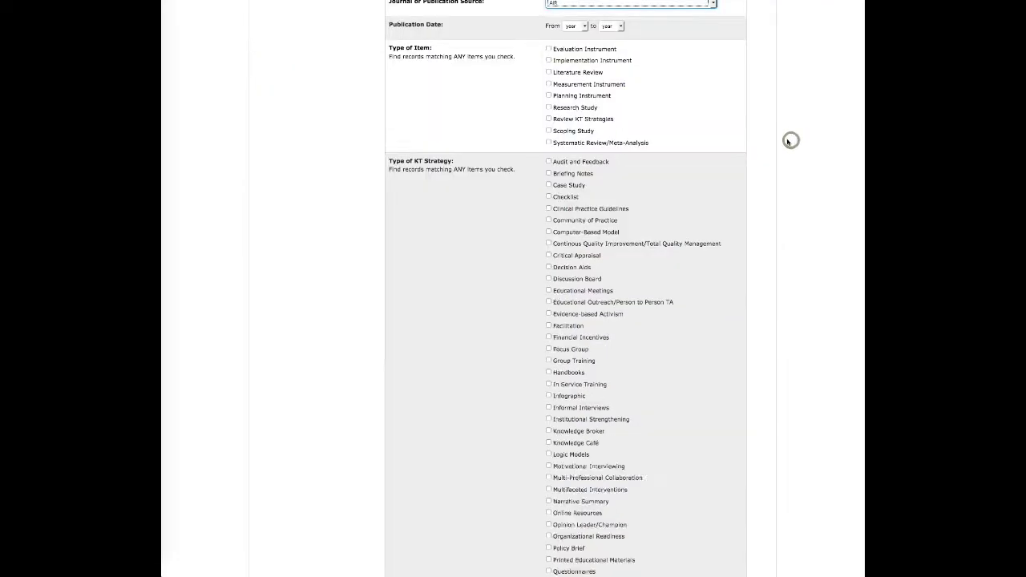
{"action": "left_click", "coordinate": [725, 407]}
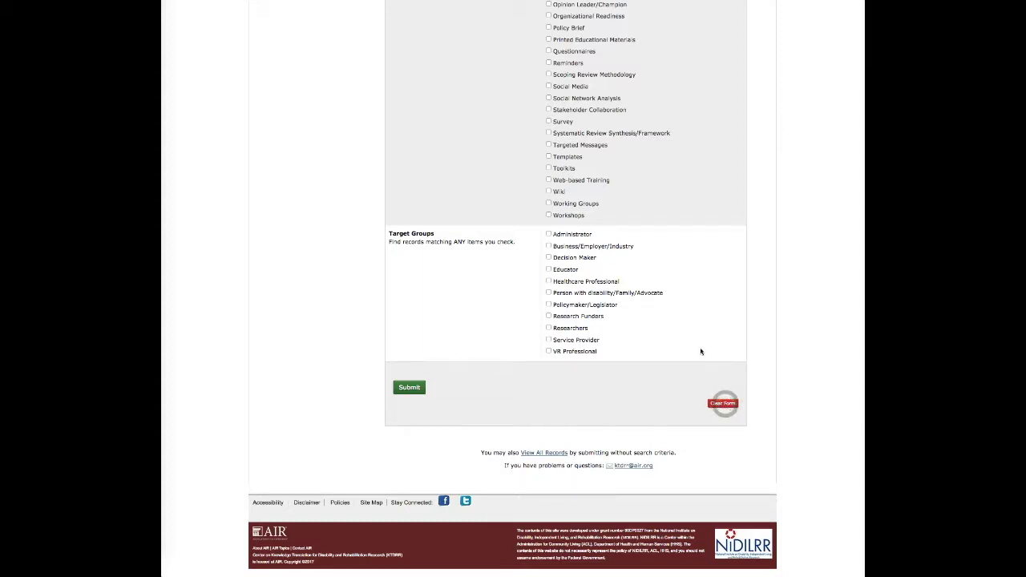
Search for records with the KT strategy type Handbooks and review the record details
{"action": "scroll", "coordinate": [697, 351], "scroll_direction": "up", "scroll_amount": 2}
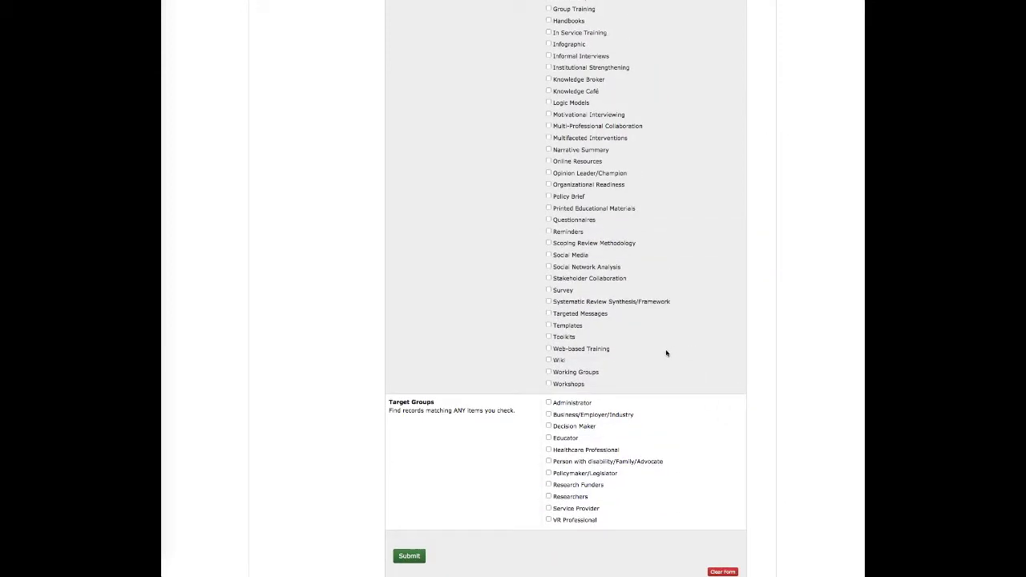
{"action": "scroll", "coordinate": [666, 353], "scroll_direction": "up", "scroll_amount": 3}
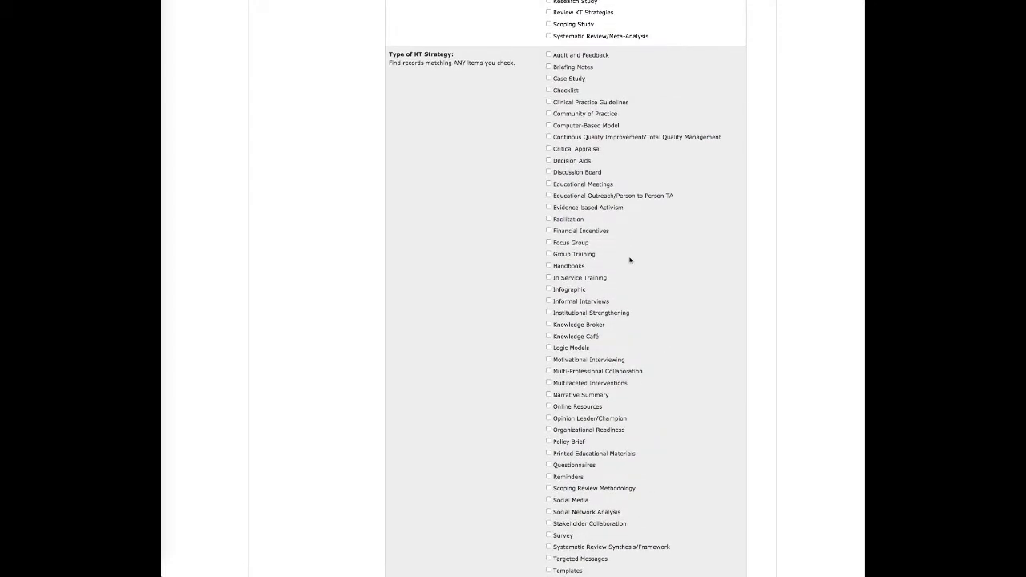
{"action": "left_click", "coordinate": [568, 266]}
{"action": "scroll", "coordinate": [616, 268], "scroll_direction": "down", "scroll_amount": 3}
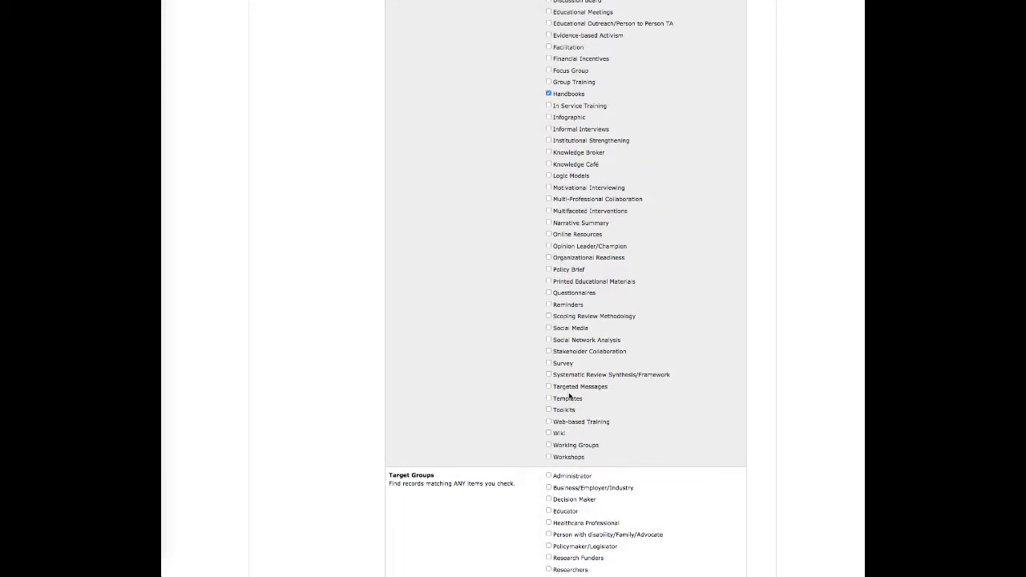
{"action": "scroll", "coordinate": [569, 393], "scroll_direction": "down", "scroll_amount": 4}
{"action": "left_click", "coordinate": [418, 389]}
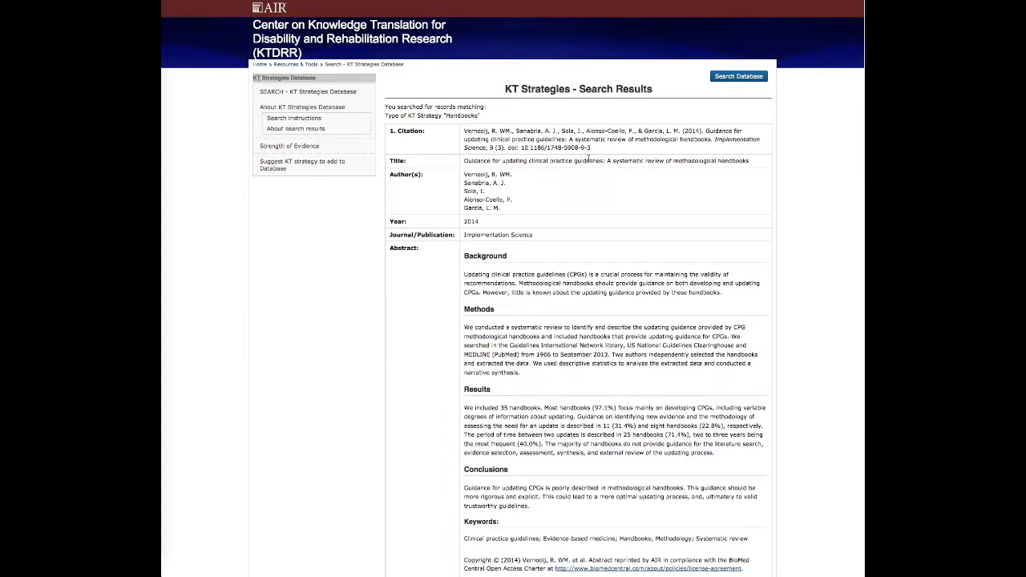
{"action": "scroll", "coordinate": [588, 160], "scroll_direction": "down", "scroll_amount": 1}
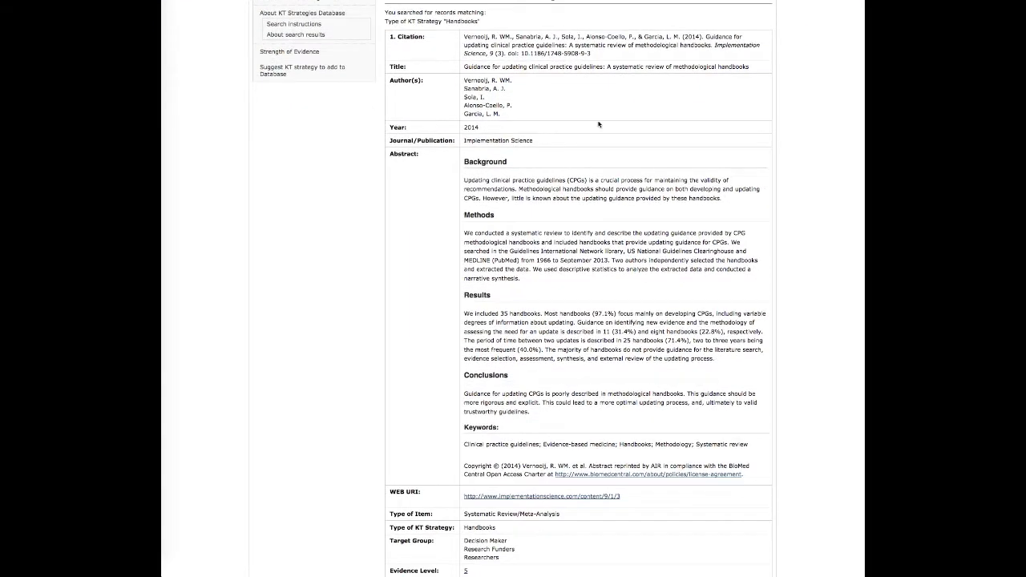
Examine the Handbooks record from its citation and abstract down to the evidence level and record date
{"action": "scroll", "coordinate": [599, 125], "scroll_direction": "up", "scroll_amount": 1}
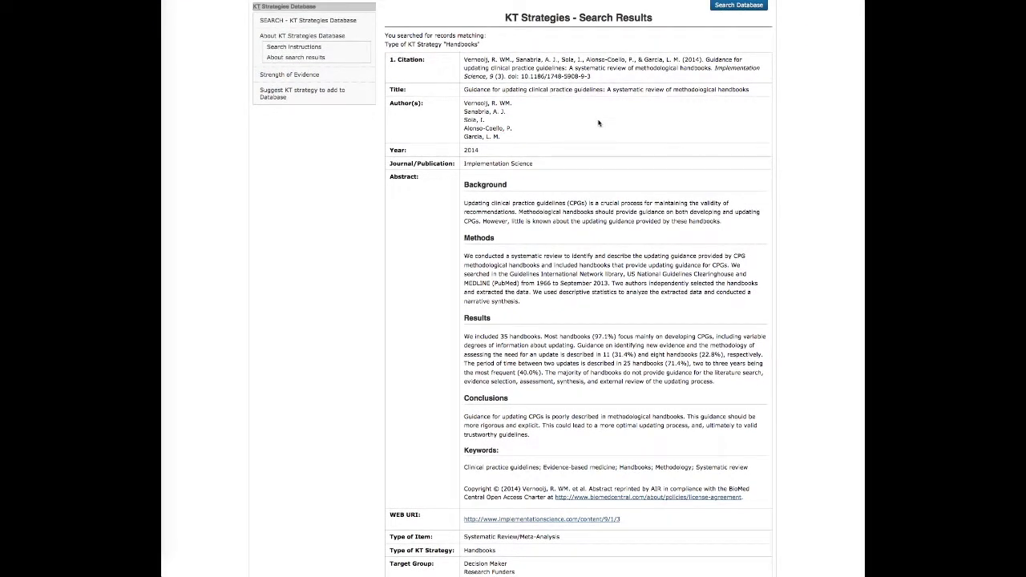
{"action": "scroll", "coordinate": [600, 121], "scroll_direction": "down", "scroll_amount": 1}
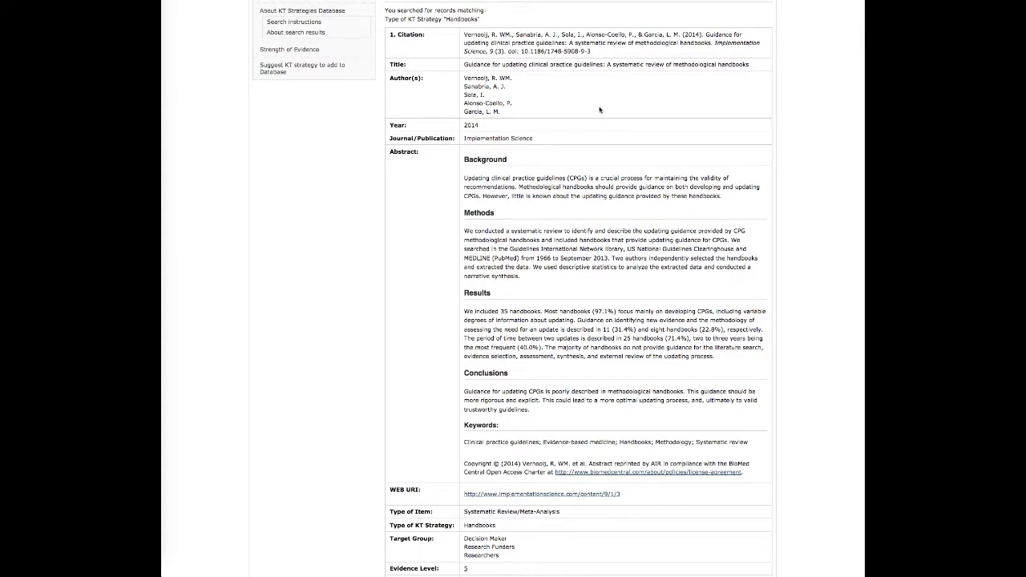
{"action": "scroll", "coordinate": [581, 72], "scroll_direction": "down", "scroll_amount": 3}
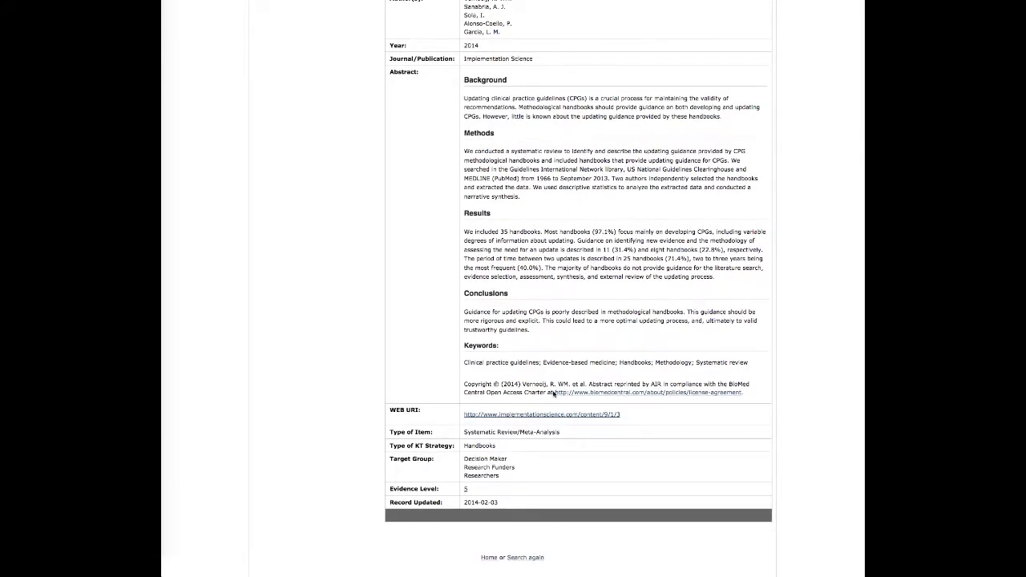
Return to the KT Strategies Database search form and review its criteria, including the Target Groups options
{"action": "scroll", "coordinate": [553, 394], "scroll_direction": "up", "scroll_amount": 5}
{"action": "left_click", "coordinate": [306, 93]}
{"action": "scroll", "coordinate": [738, 309], "scroll_direction": "down", "scroll_amount": 10}
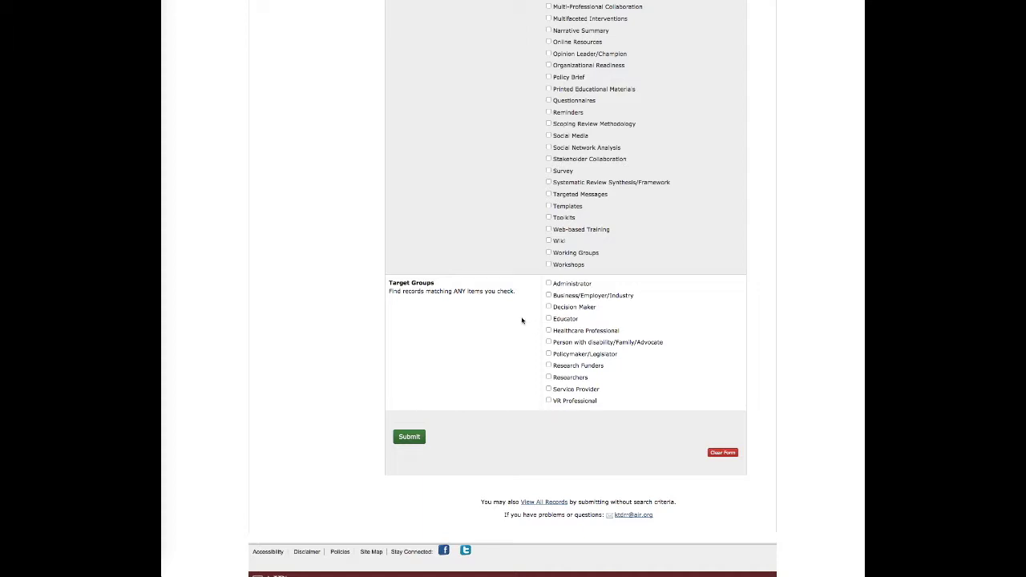
{"action": "scroll", "coordinate": [522, 319], "scroll_direction": "up", "scroll_amount": 1}
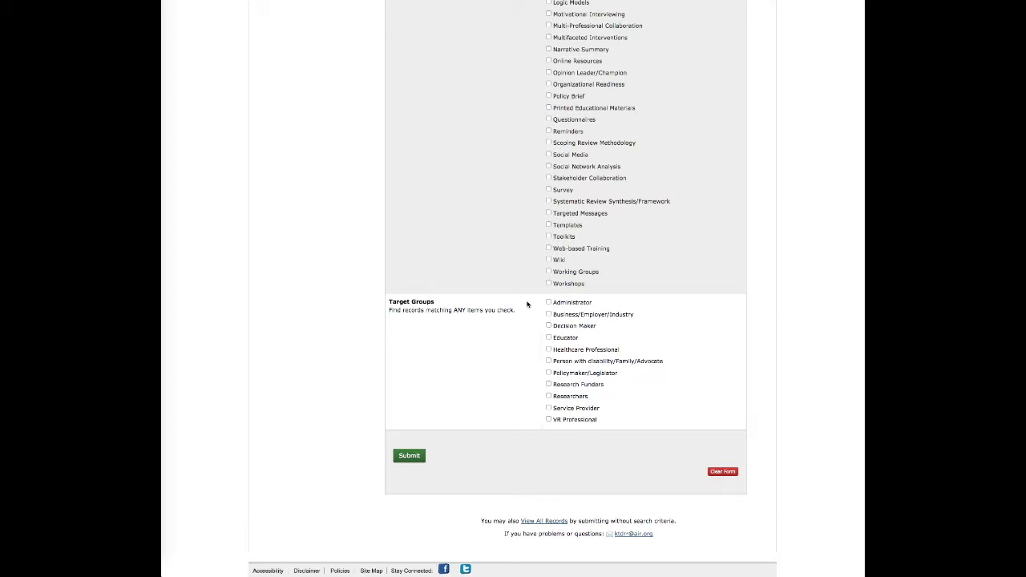
{"action": "scroll", "coordinate": [808, 226], "scroll_direction": "up", "scroll_amount": 20}
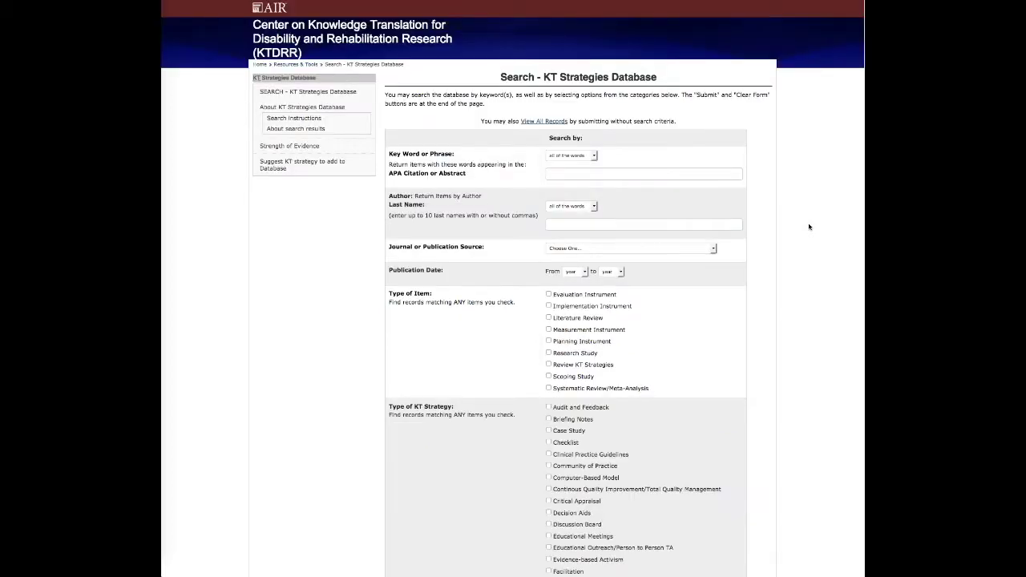